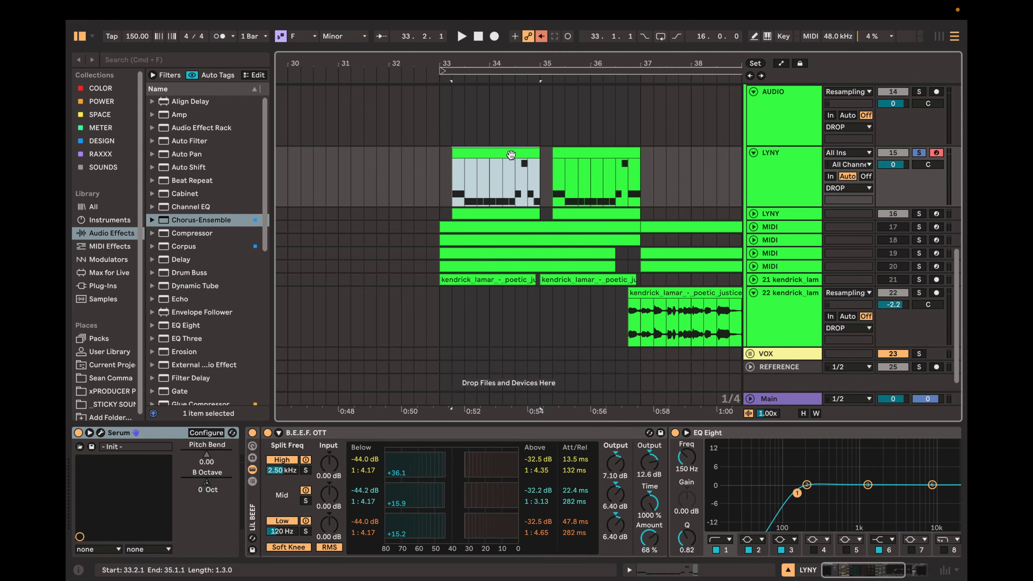
Open the first MIDI clip on the LYNY track, select its E0 notes and audition the pattern
double_click(486, 154)
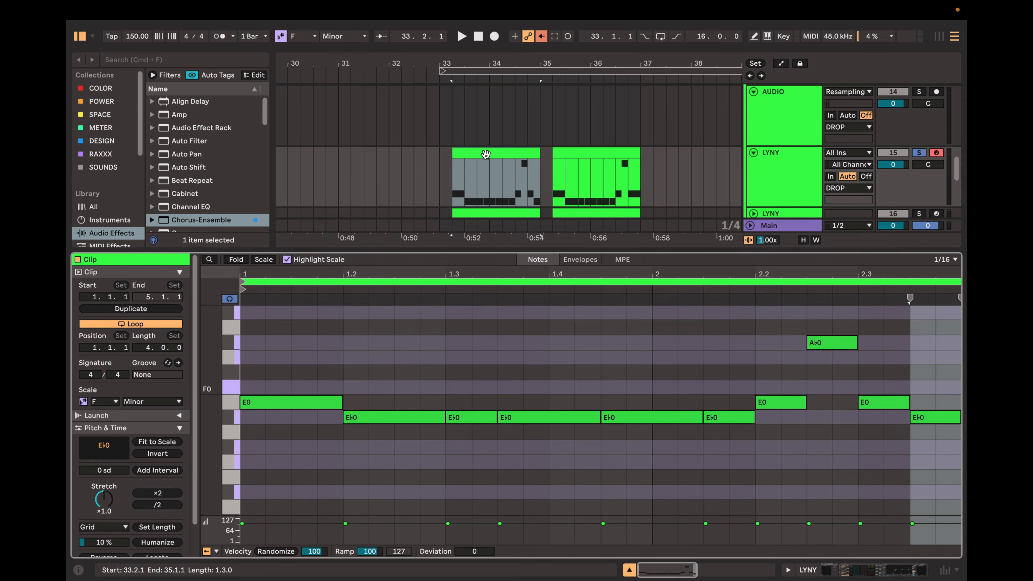
left_click(232, 402)
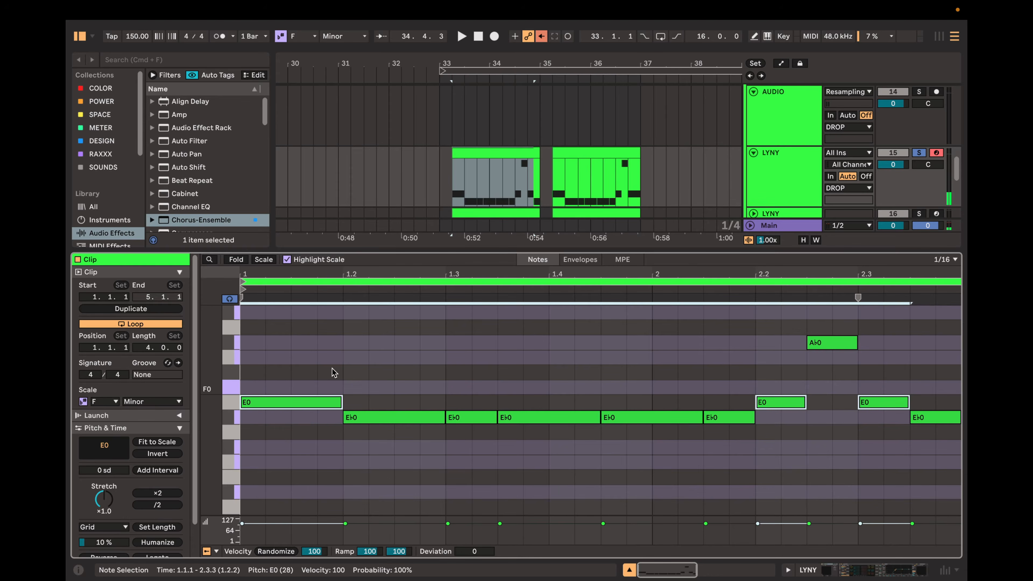
key("space")
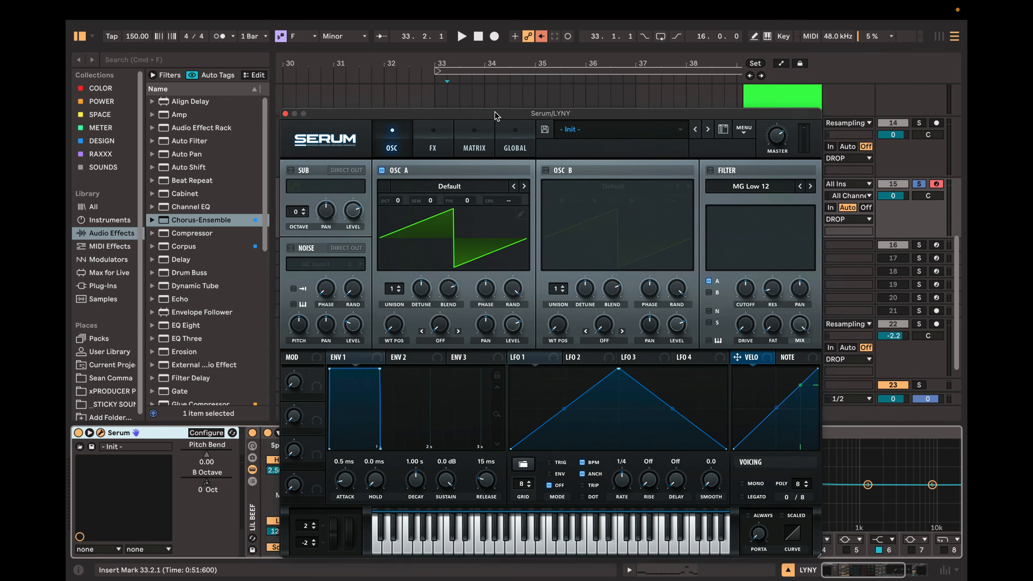
Load the Analog wavetable Basic Shapes into Serum's oscillator A and audition its wavetable position
left_click_drag(496, 111, 488, 99)
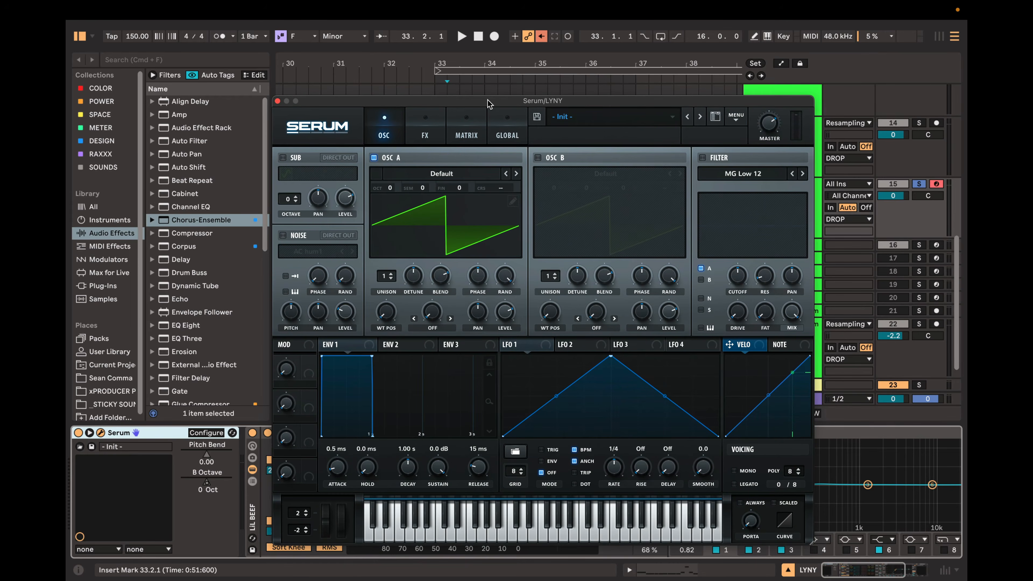
left_click(476, 175)
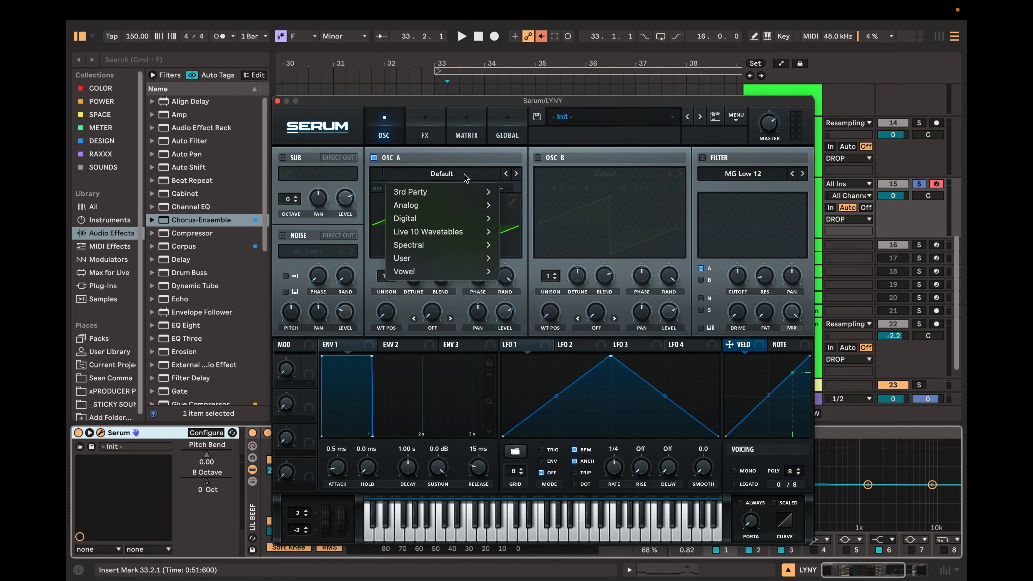
left_click(442, 175)
left_click(443, 177)
mouse_move(459, 215)
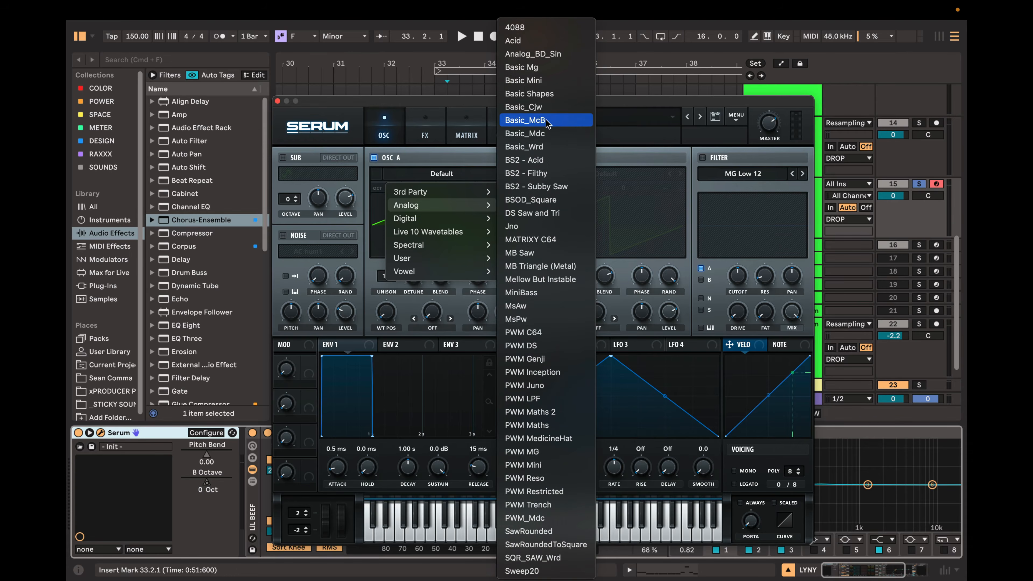
left_click(553, 94)
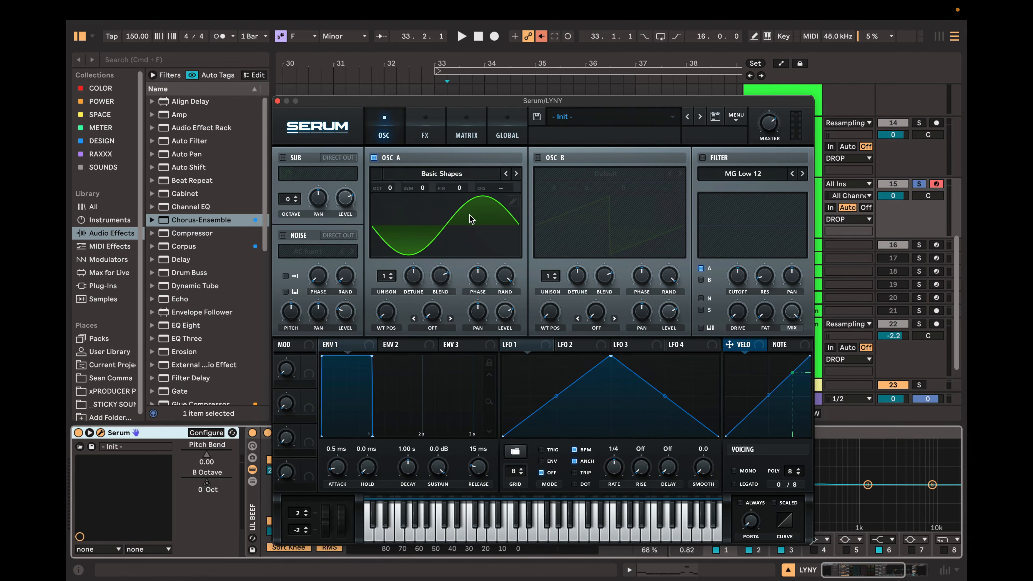
left_click(458, 216)
left_click_drag(386, 311, 435, 220)
key("space")
Enable oscillator B and load the Analog wavetable Basic Shapes into it
left_click(537, 158)
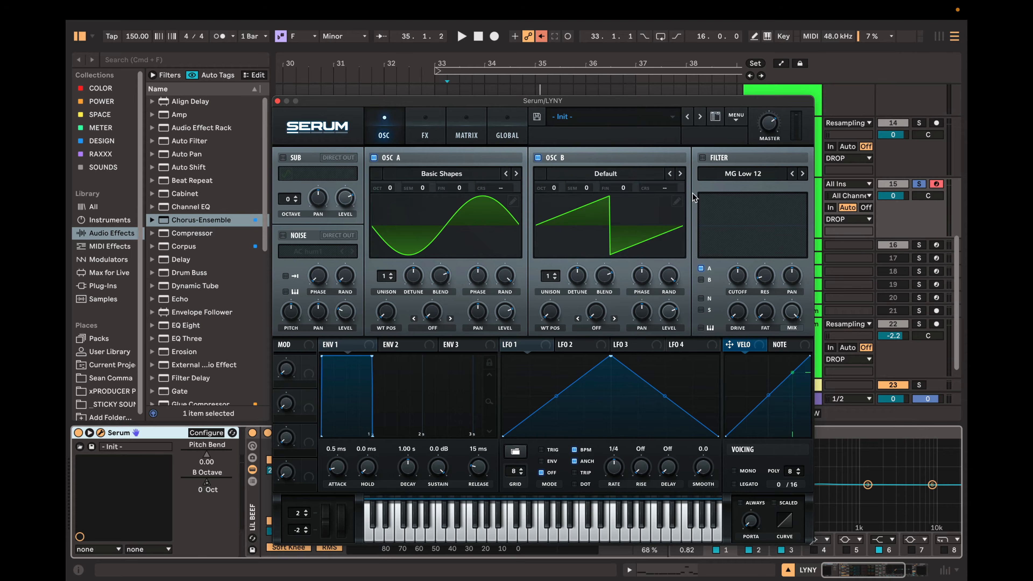
left_click(607, 174)
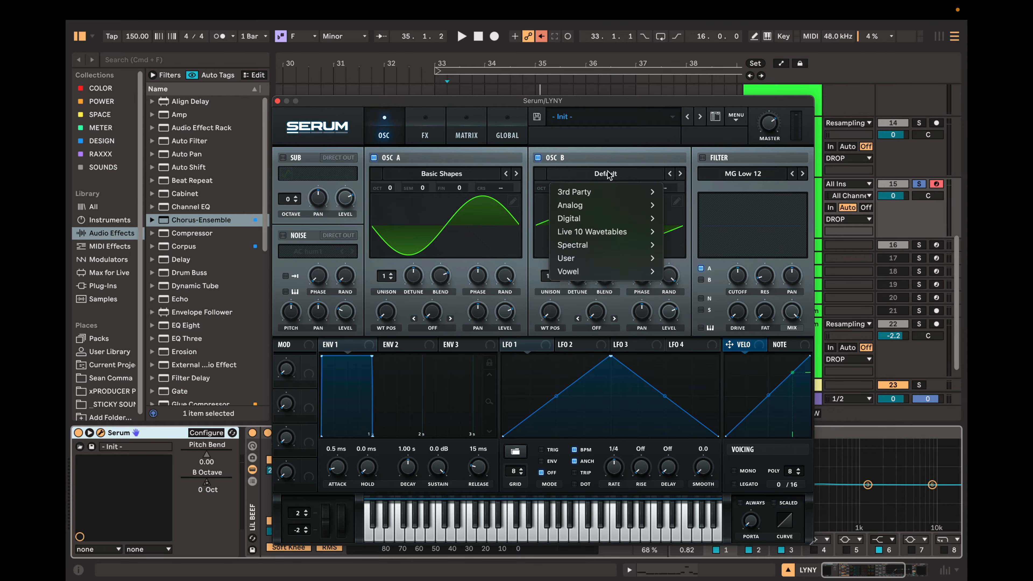
mouse_move(600, 219)
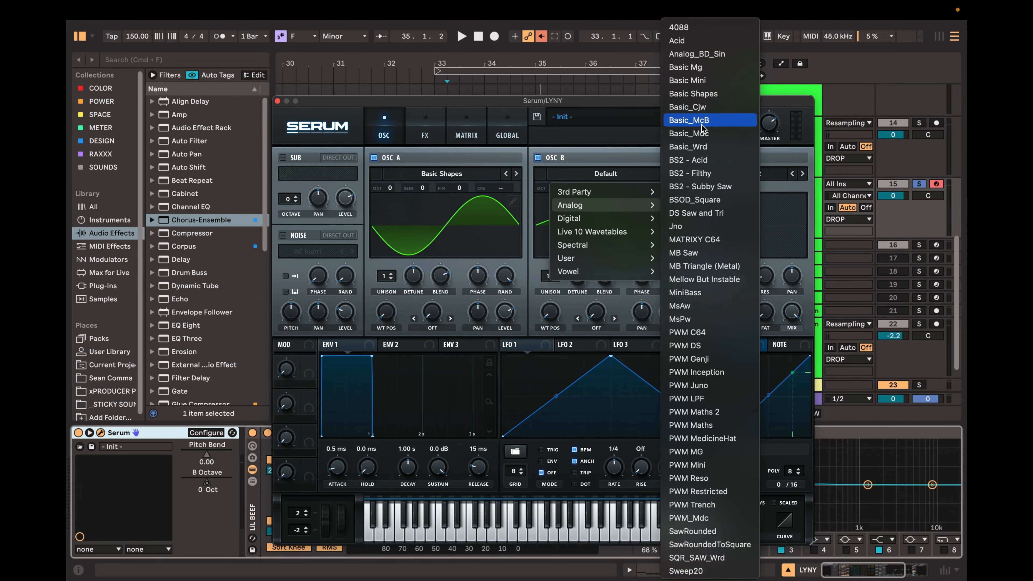
left_click(712, 95)
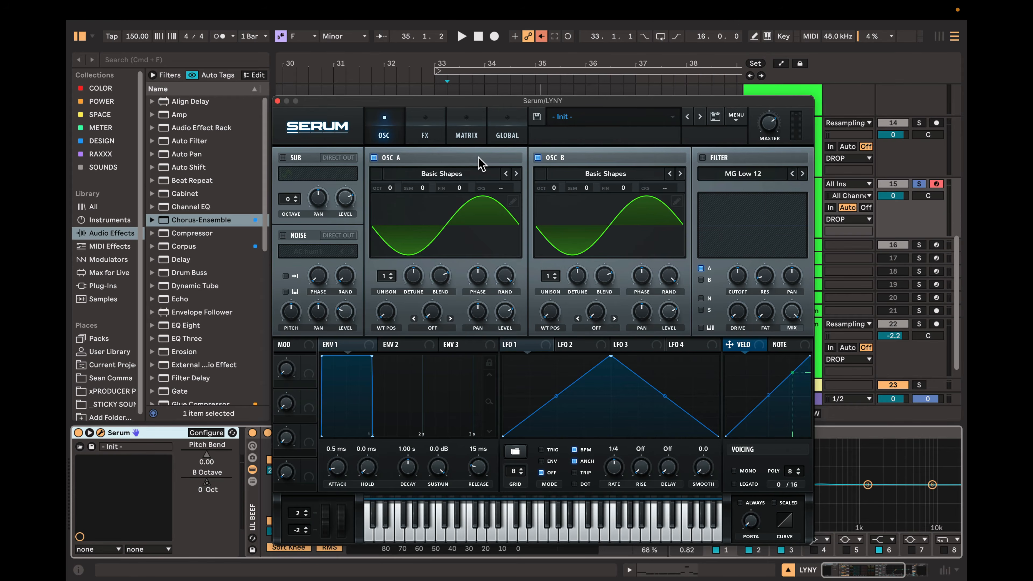
Copy oscillator A's settings to oscillator B and turn oscillator B's level all the way down
left_click(736, 117)
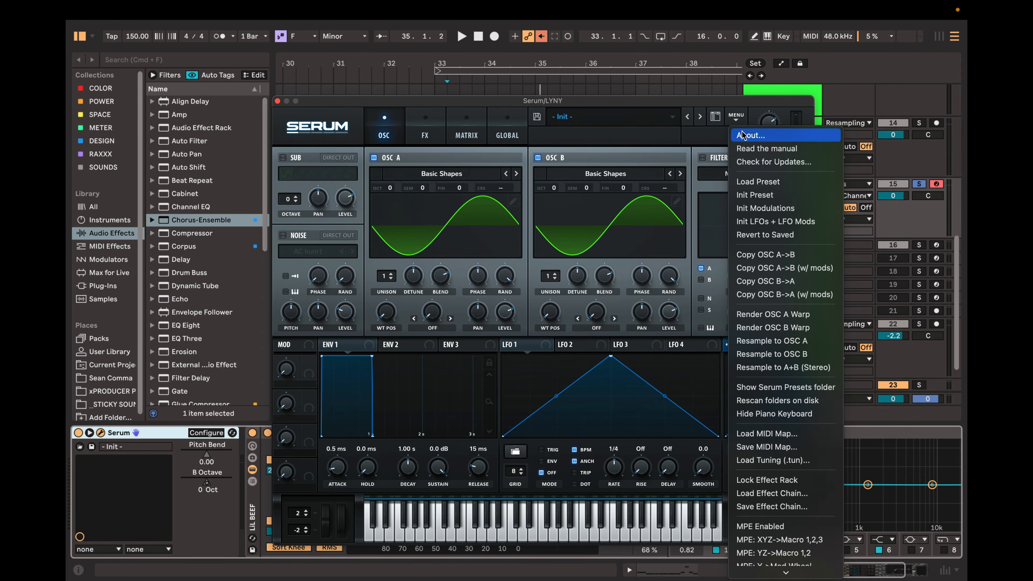
left_click(756, 255)
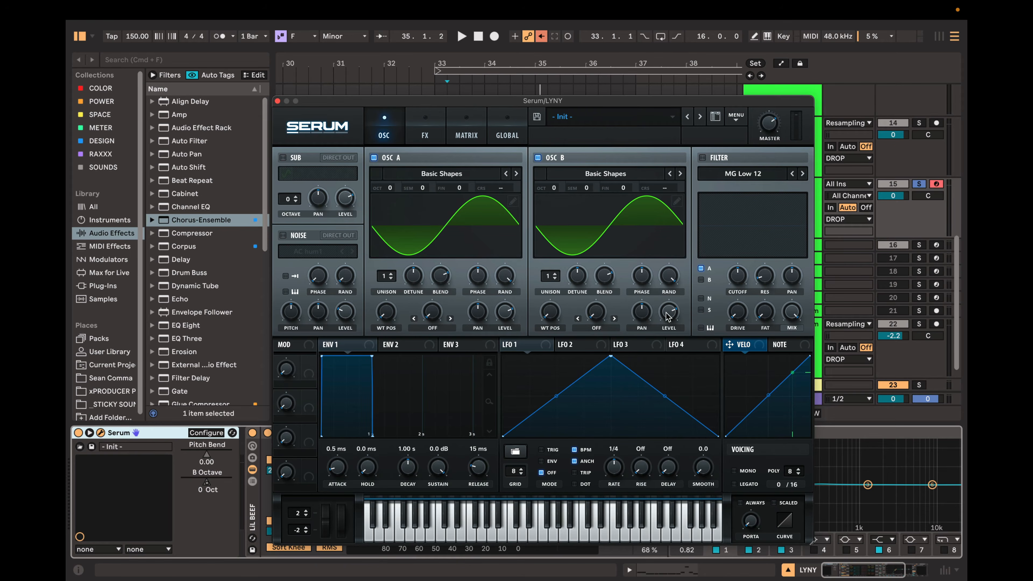
left_click_drag(670, 317, 700, 510)
Set oscillator A's warp mode to FM (from B)
left_click_drag(462, 100, 461, 82)
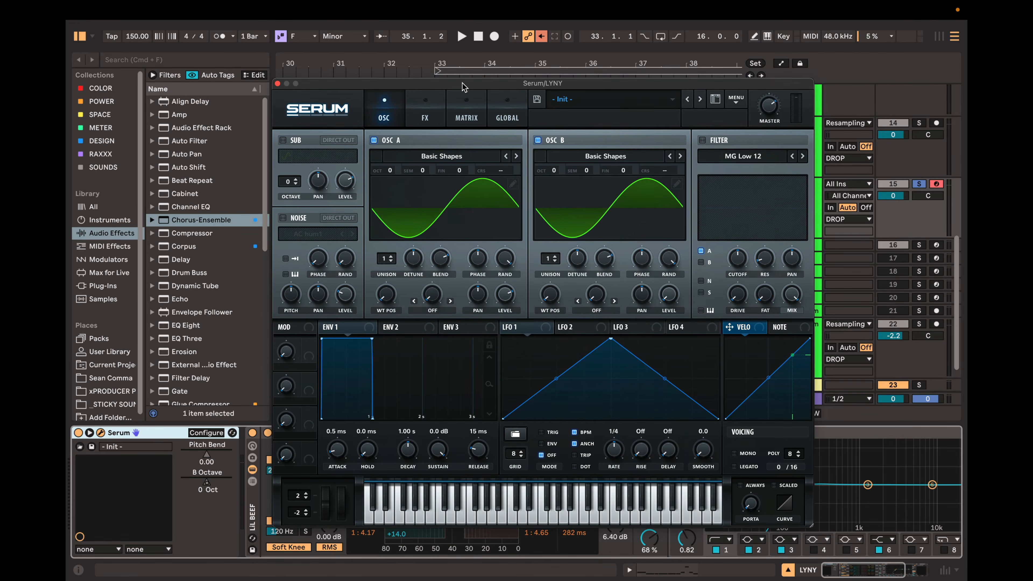
left_click(432, 308)
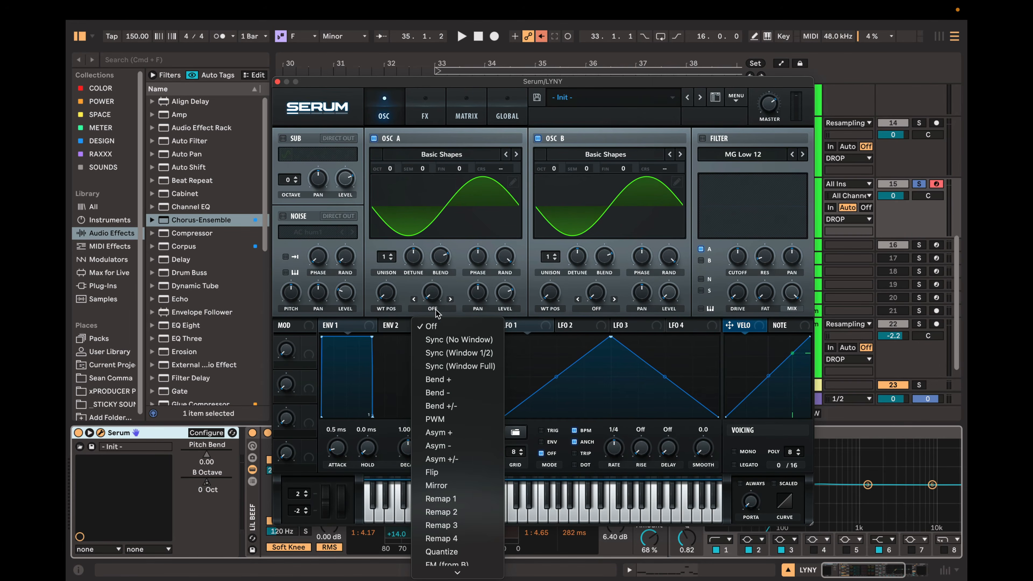
scroll(435, 321, "down", 3)
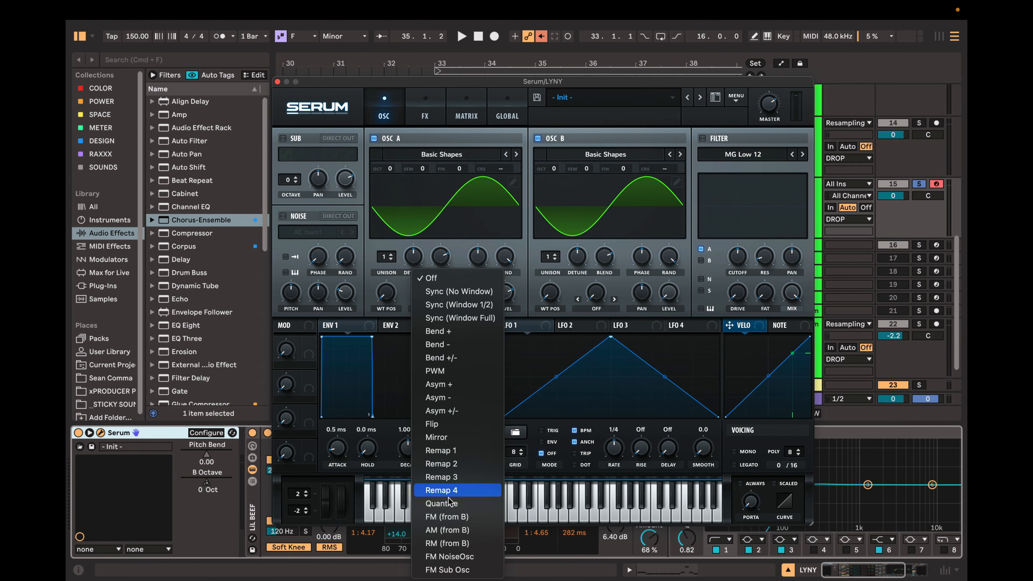
left_click(455, 521)
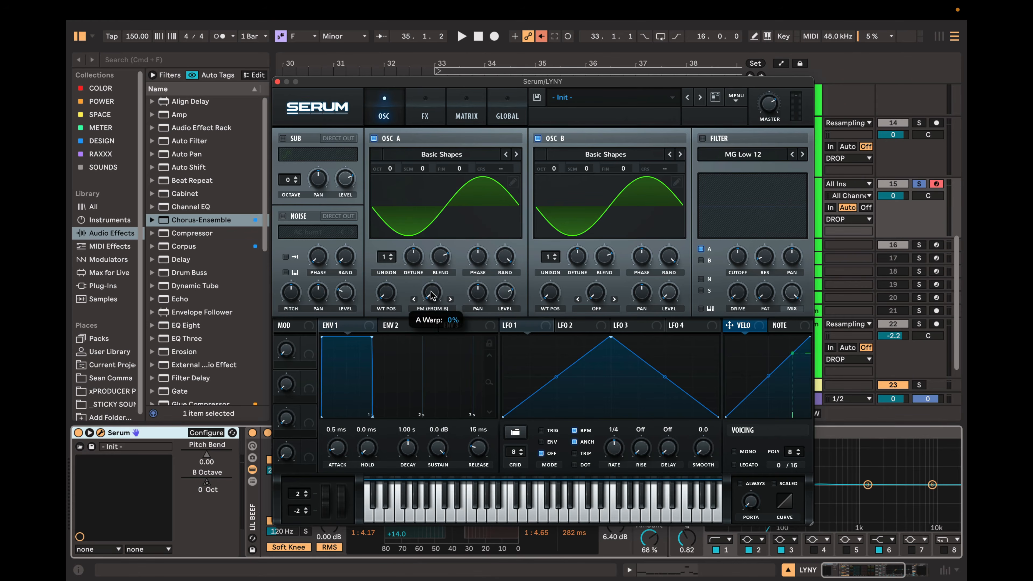
Adjust oscillator A's FM warp amount while auditioning the bass pattern
key("space")
left_click_drag(430, 285, 444, 220)
key("space")
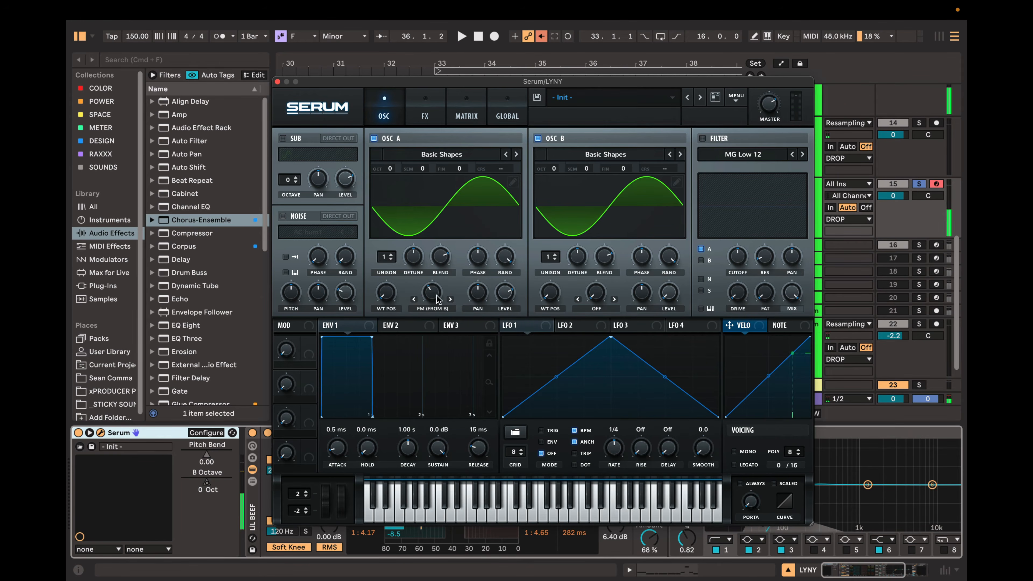
left_click(434, 296)
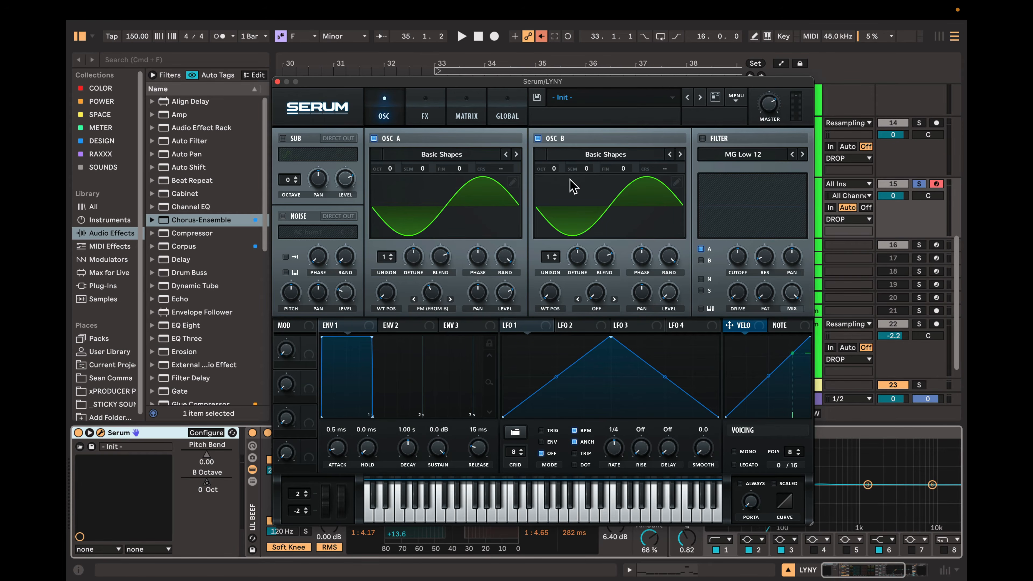
Set oscillator B's wavetable position to 2 and raise its octave to +1 while auditioning the sound
left_click(618, 191)
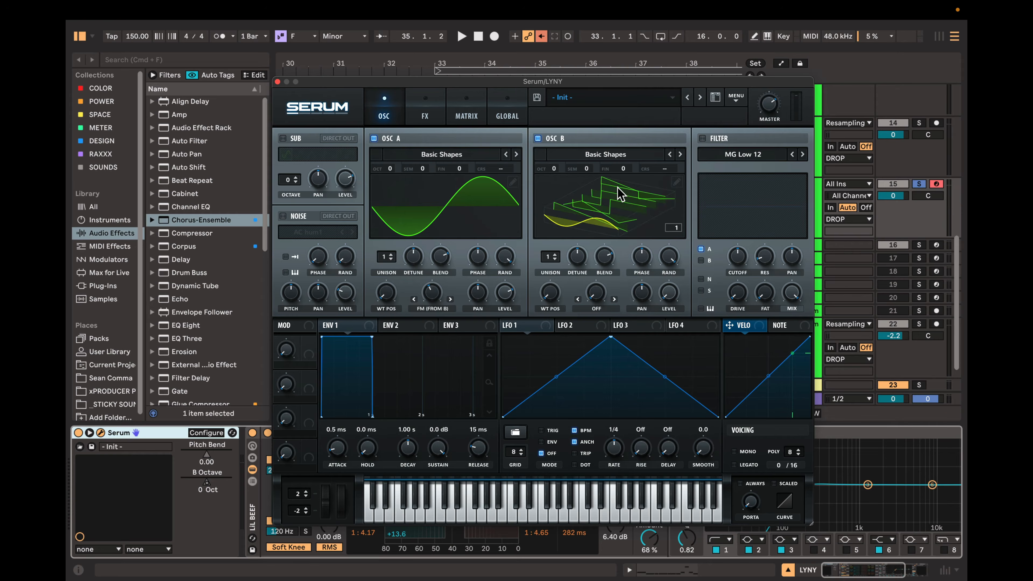
left_click(618, 191)
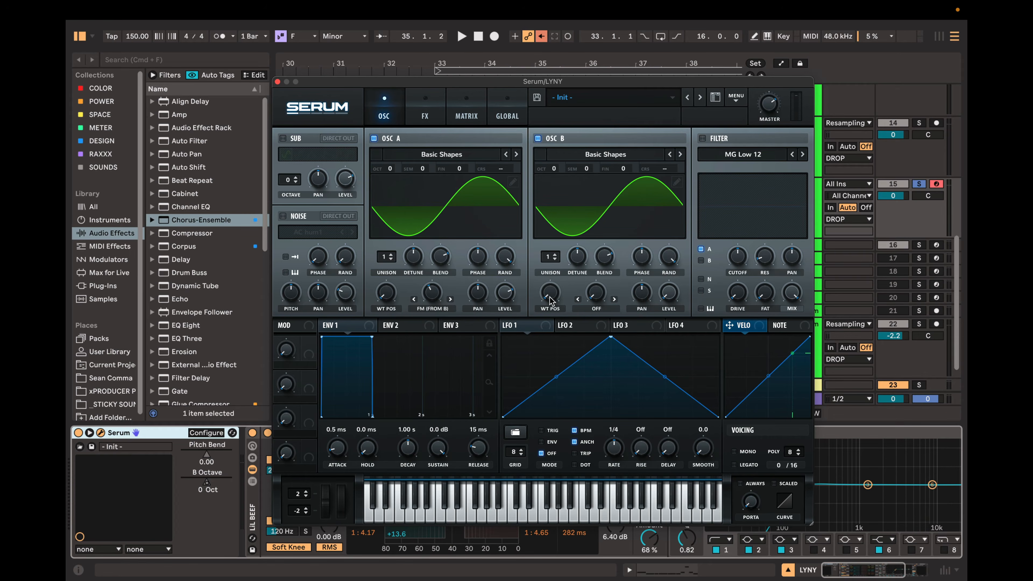
mouse_move(548, 284)
left_click_drag(546, 277, 543, 264)
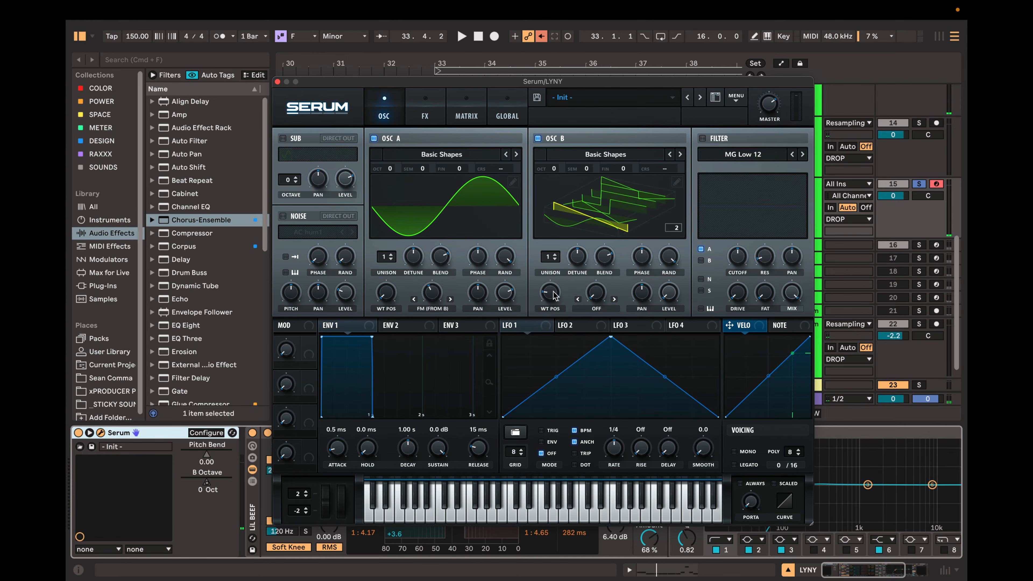
key("space")
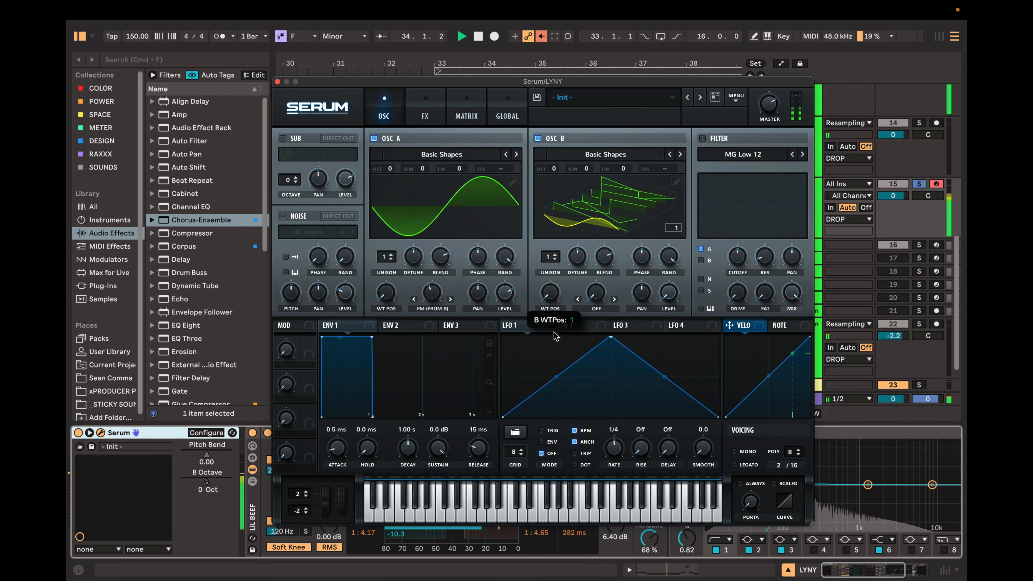
key("space")
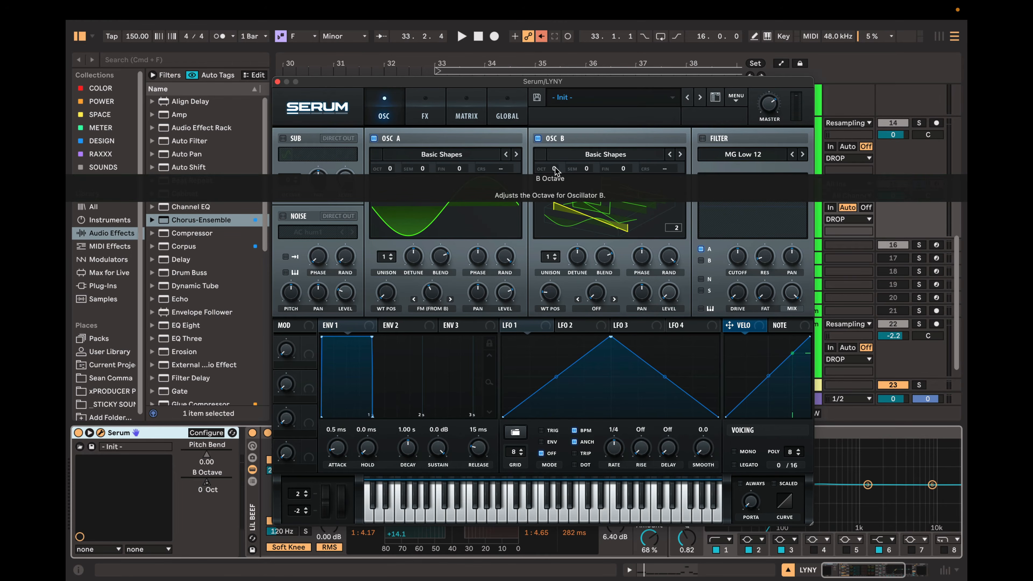
key("space")
mouse_move(555, 171)
left_mouse_down()
mouse_move(555, 131)
mouse_move(555, 151)
left_mouse_up()
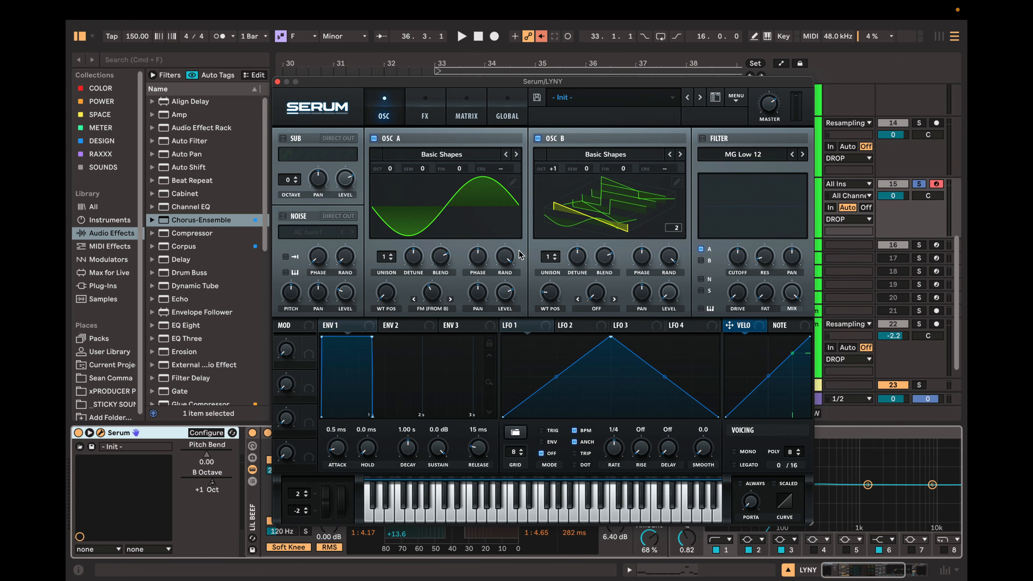
Turn down oscillator A's random phase, set oscillator B's random phase to 0% and audition the result
left_click(499, 254)
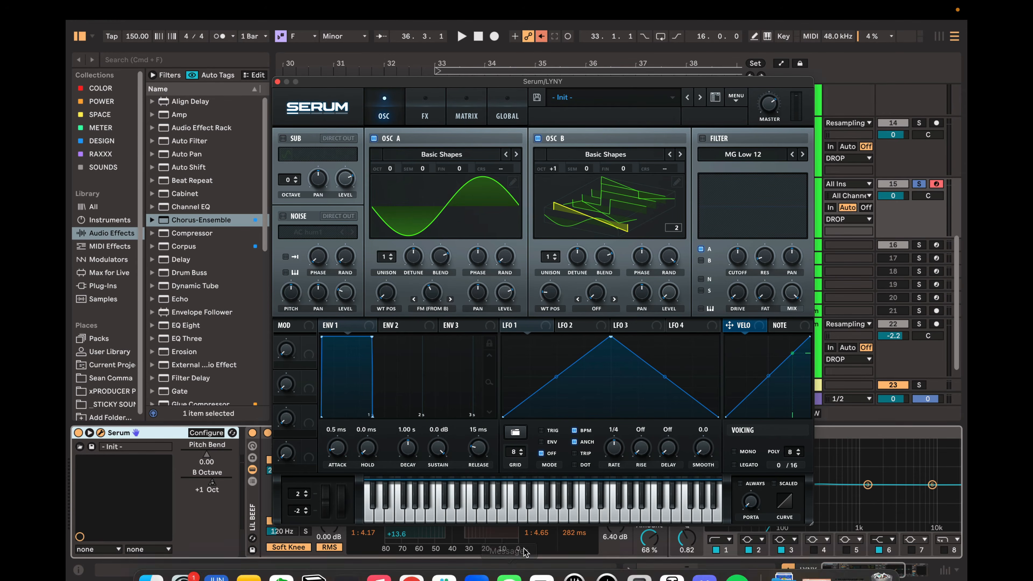
left_click(672, 259)
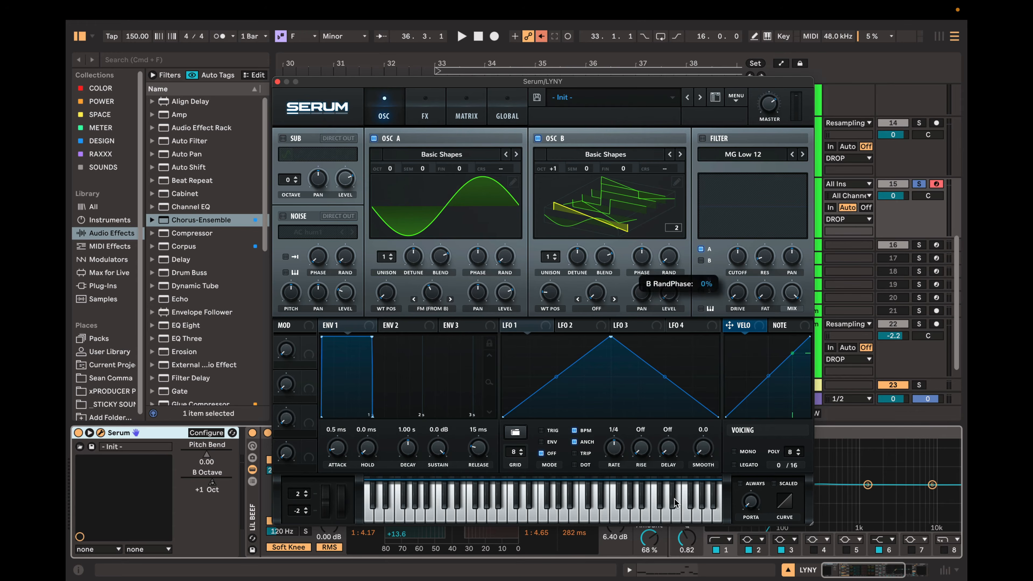
key("space")
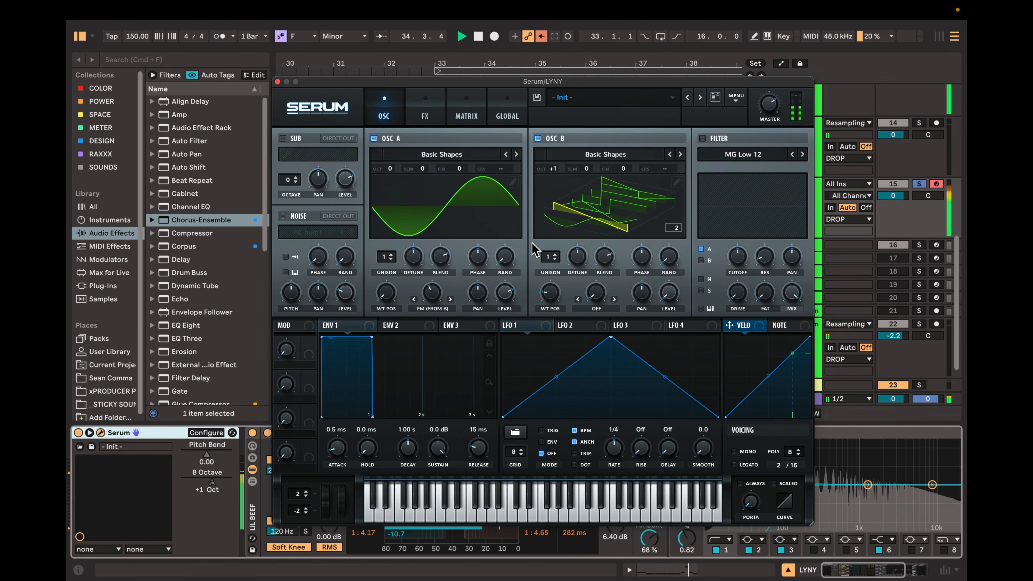
key("space")
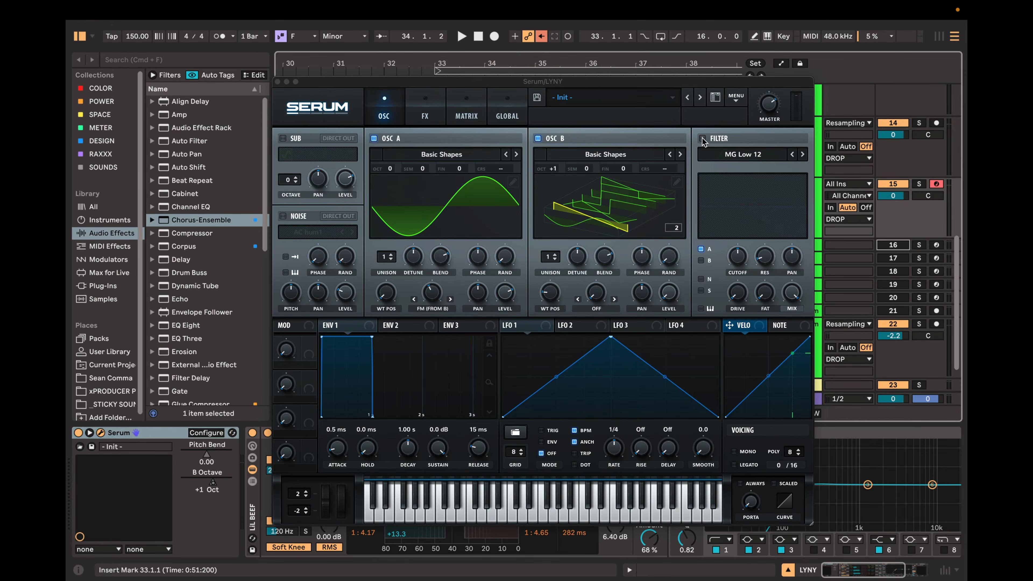
Enable the filter with the MG Low 12 type and raise its resonance
left_click(702, 139)
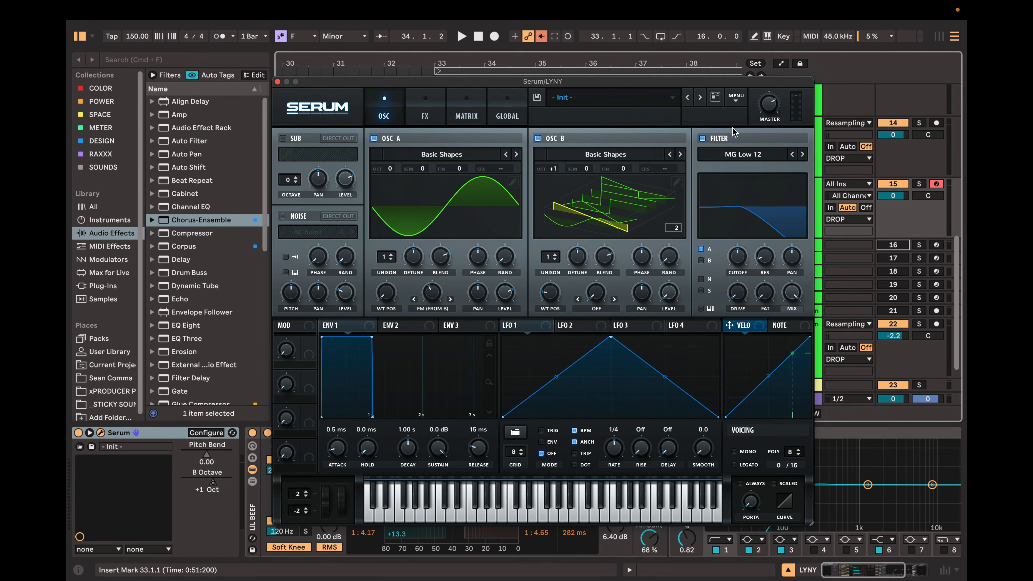
left_click(747, 157)
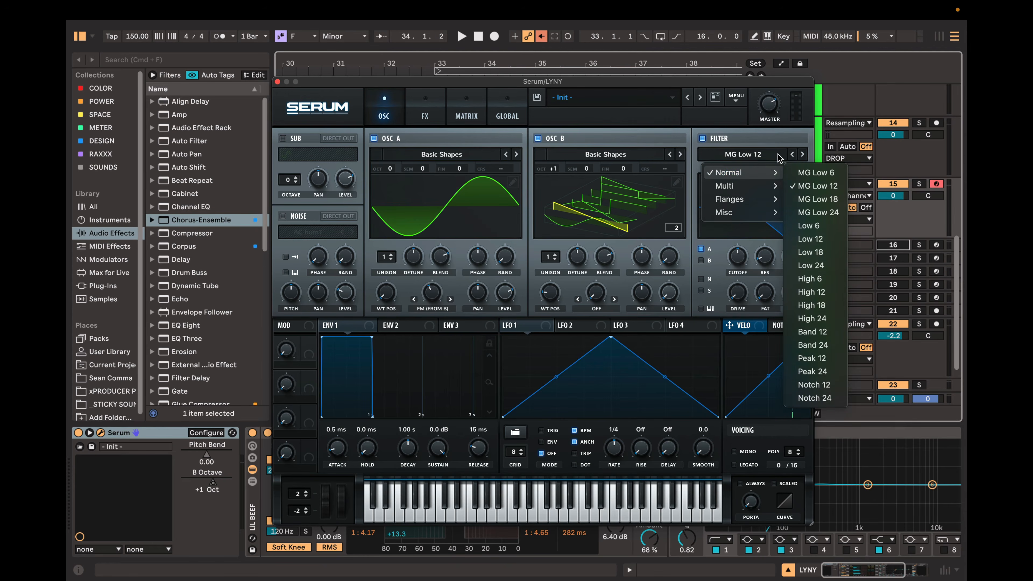
left_click(768, 147)
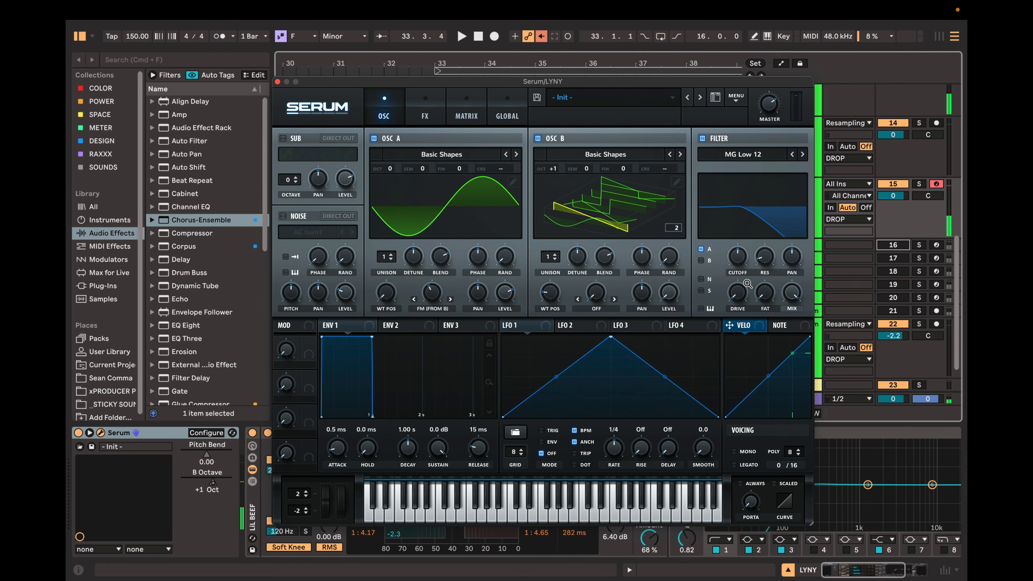
left_click_drag(767, 256, 770, 201)
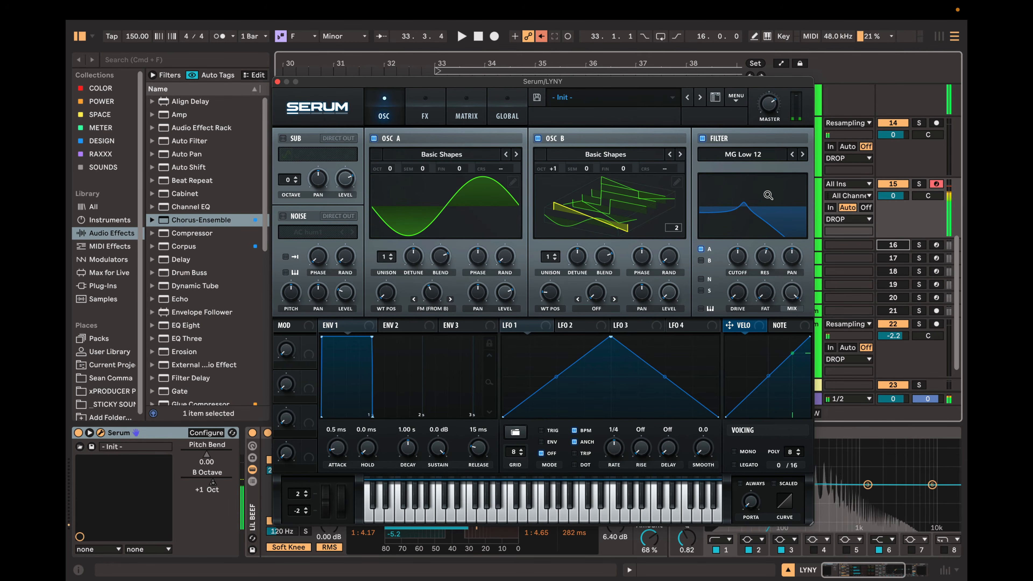
Assign LFO 1 to the filter cutoff, adjust the modulation depth and lower the cutoff slightly
left_click_drag(524, 326, 504, 295)
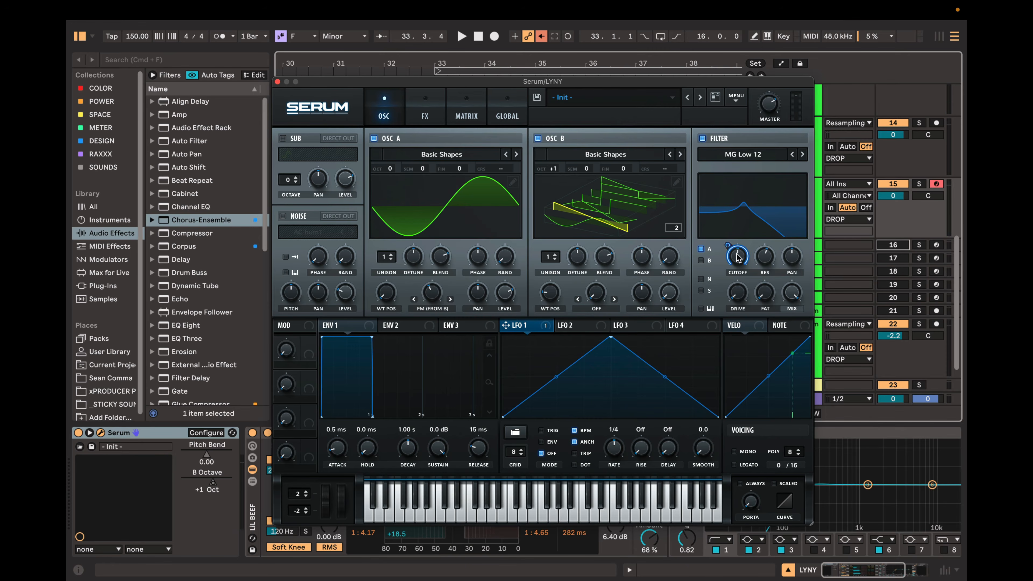
left_click_drag(727, 247, 725, 244)
left_click_drag(736, 252, 736, 264)
key("space")
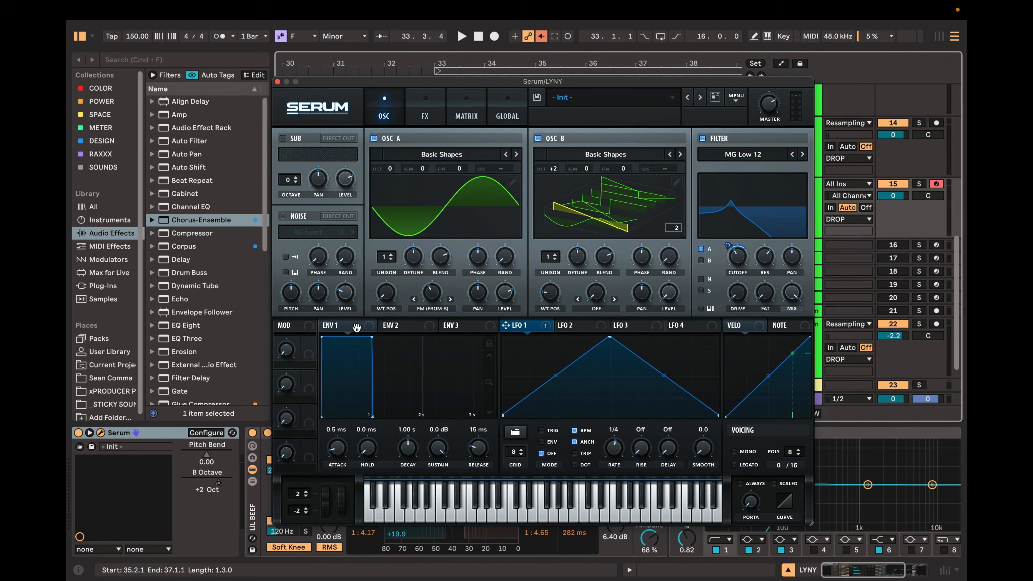
left_click(403, 327)
left_click(460, 327)
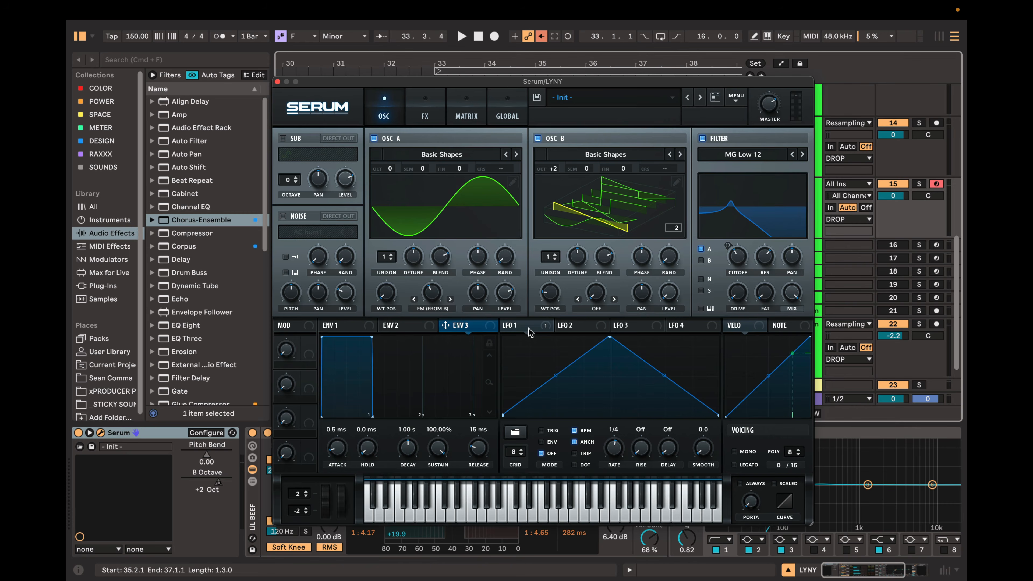
left_click(577, 327)
left_click(647, 329)
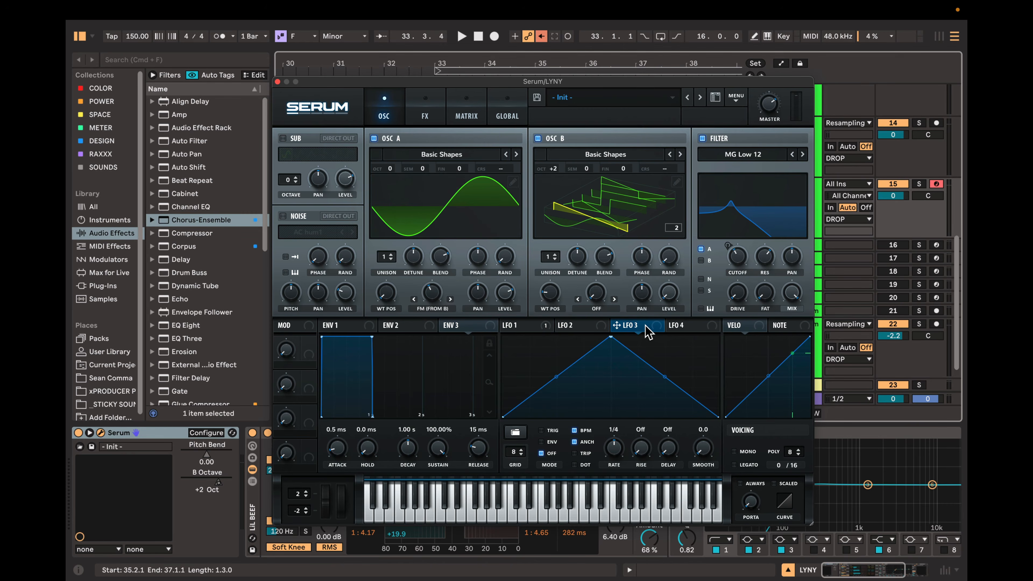
left_click(685, 328)
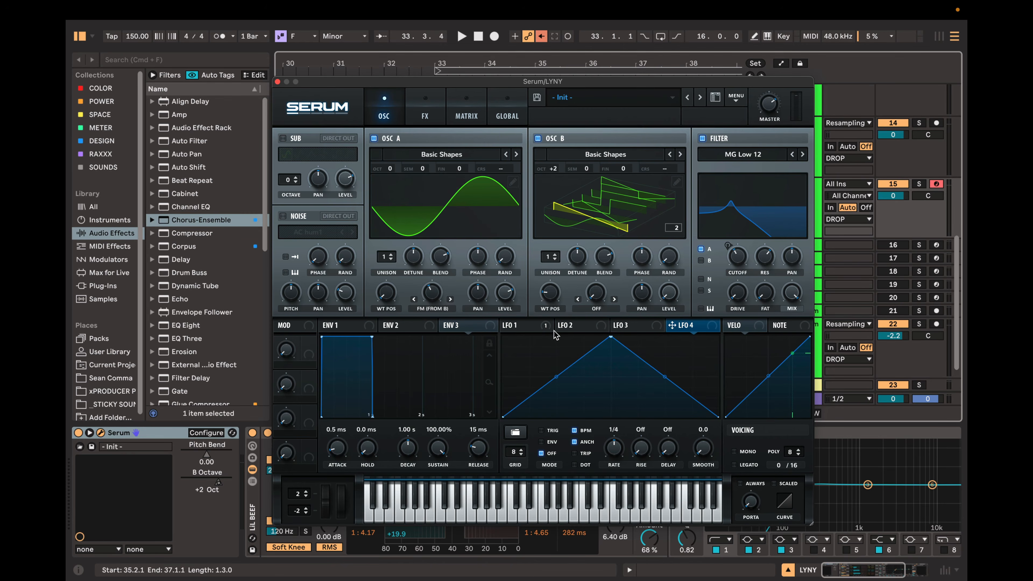
Set LFO 1's mode to Env so that each note restarts it and it plays once
left_click(543, 327)
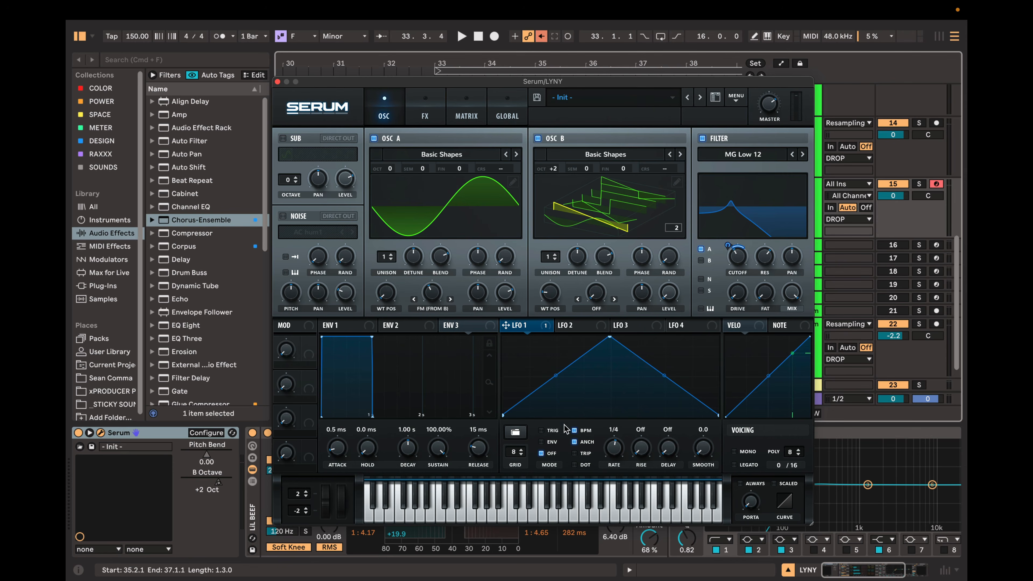
mouse_move(556, 445)
left_click(543, 443)
During playback, reshape LFO 1 to rise to maximum within about the first quarter of its cycle and hold there
mouse_move(521, 327)
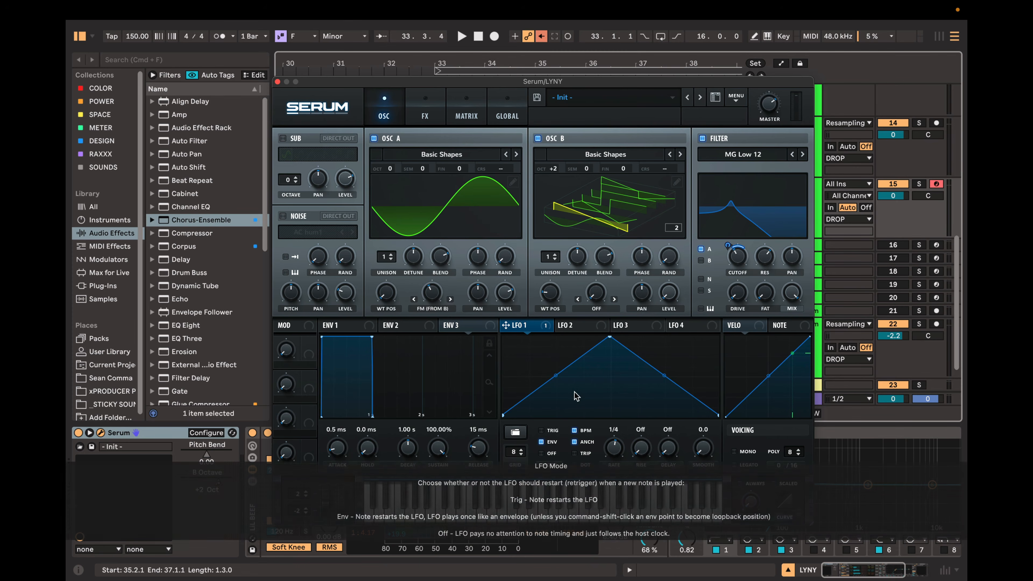
key("space")
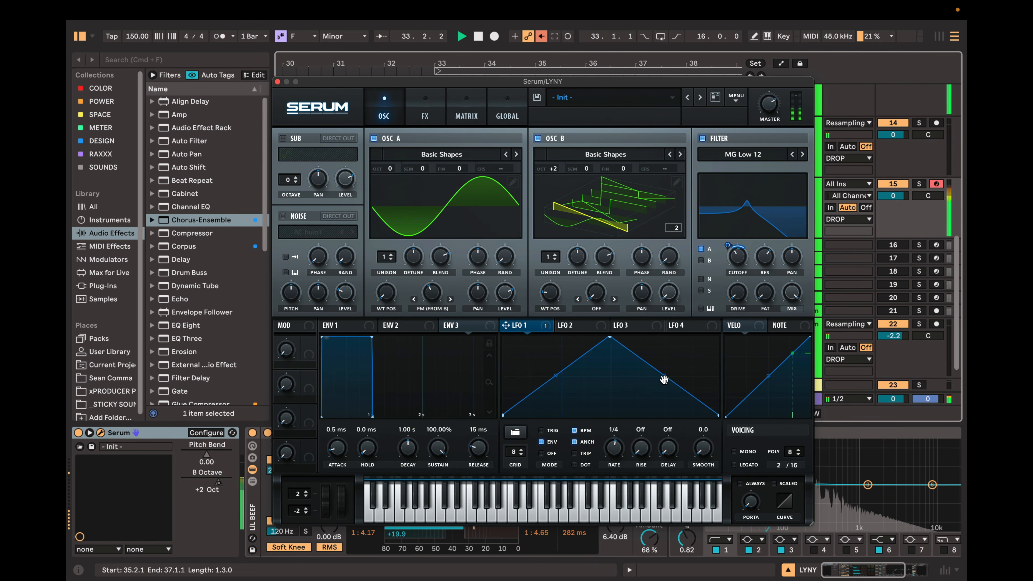
double_click(682, 354)
left_click_drag(682, 354, 721, 326)
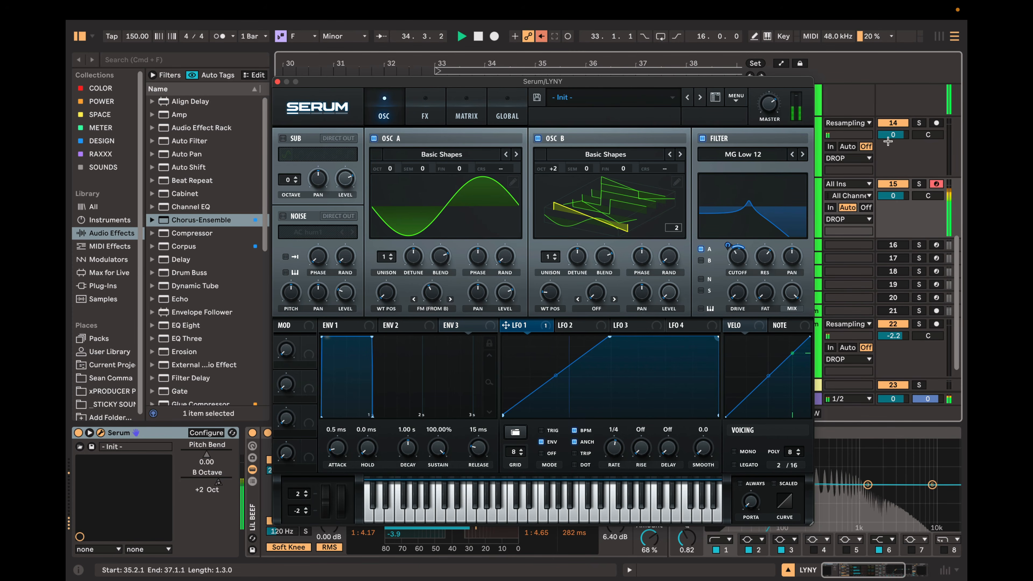
left_click_drag(610, 337, 549, 303)
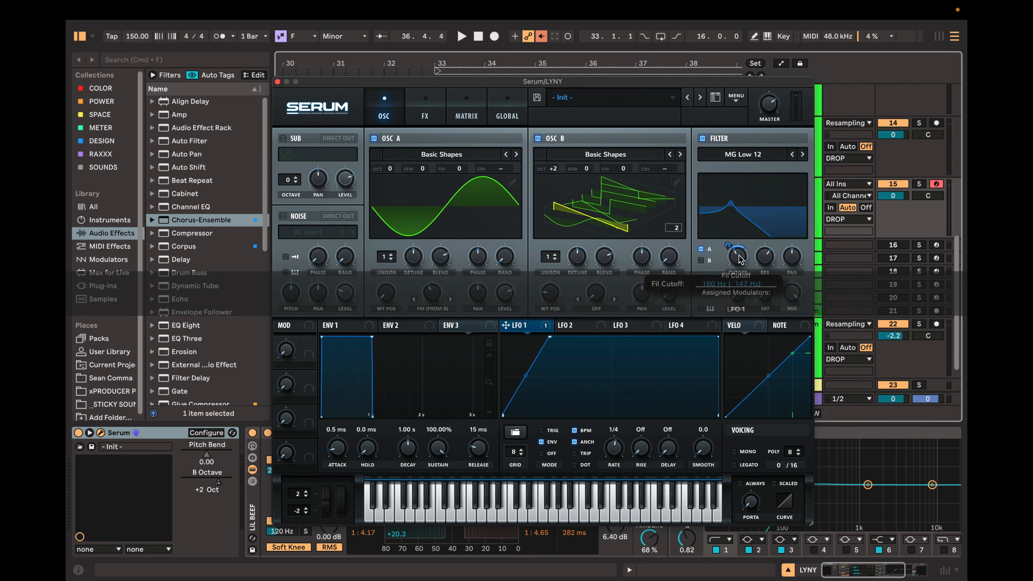
Increase LFO 1's modulation depth on the filter cutoff and lower the cutoff to about 51 Hz while auditioning the sound
left_click_drag(740, 259, 730, 232)
key("space")
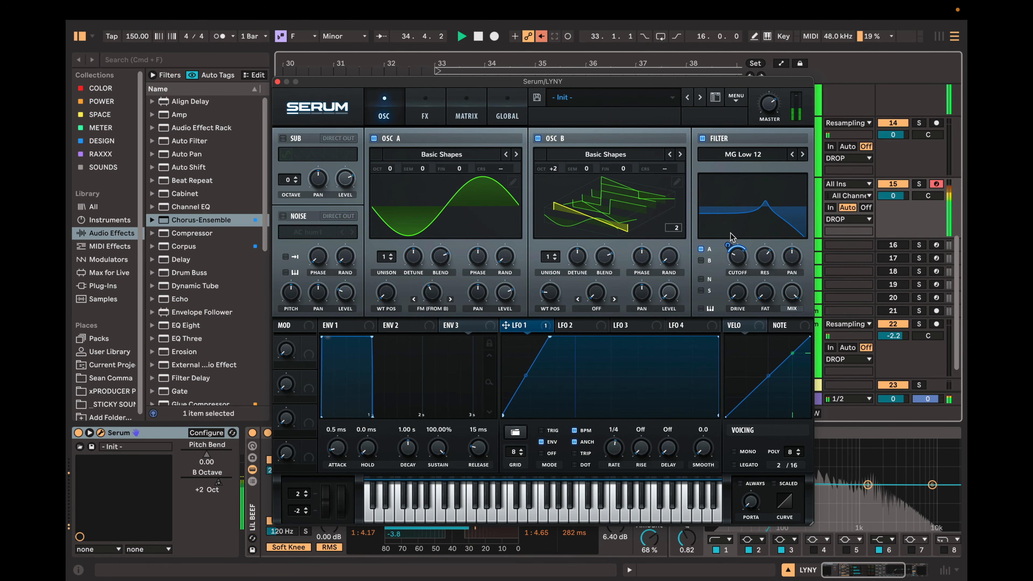
mouse_move(741, 262)
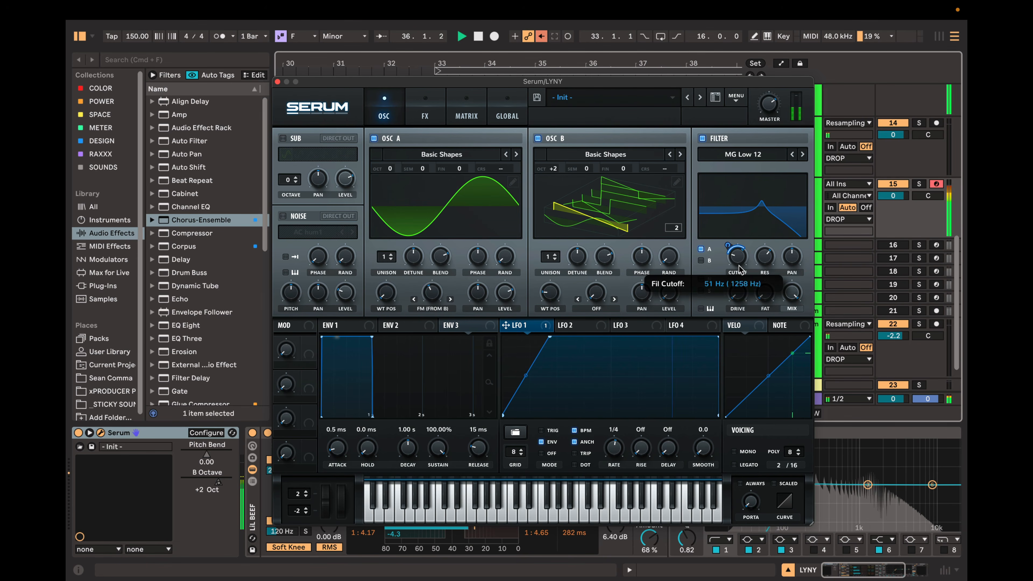
key("space")
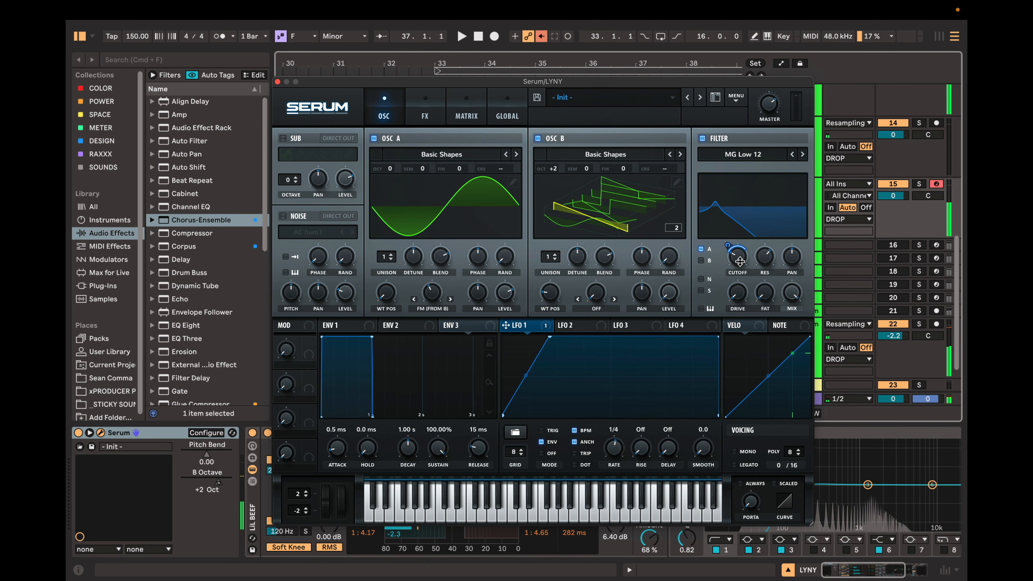